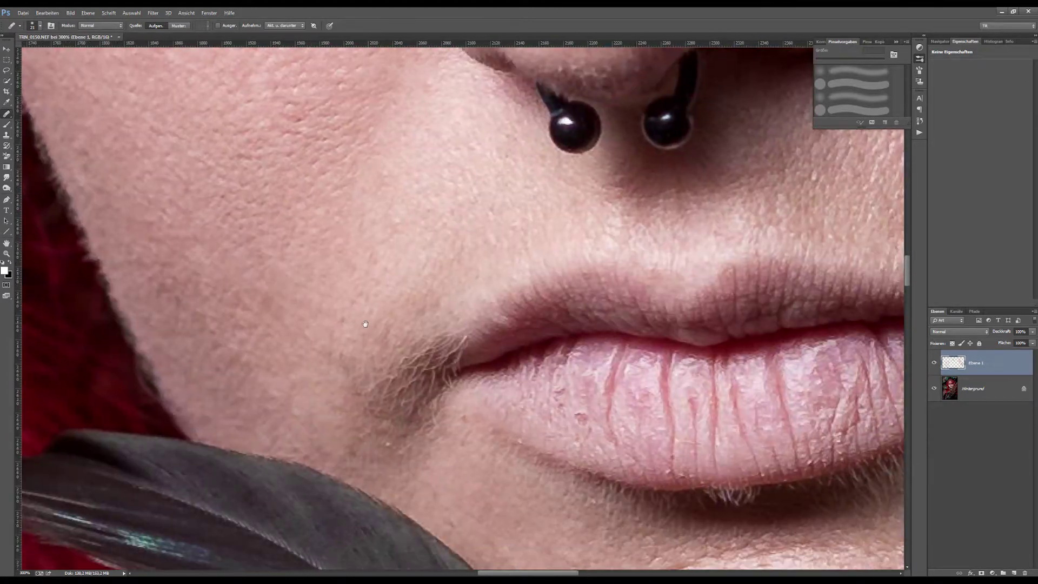
Heal the forehead blemishes on Ebene 1, then stamp all visible layers into new Ebene 2
left_click_drag(366, 324, 306, 220)
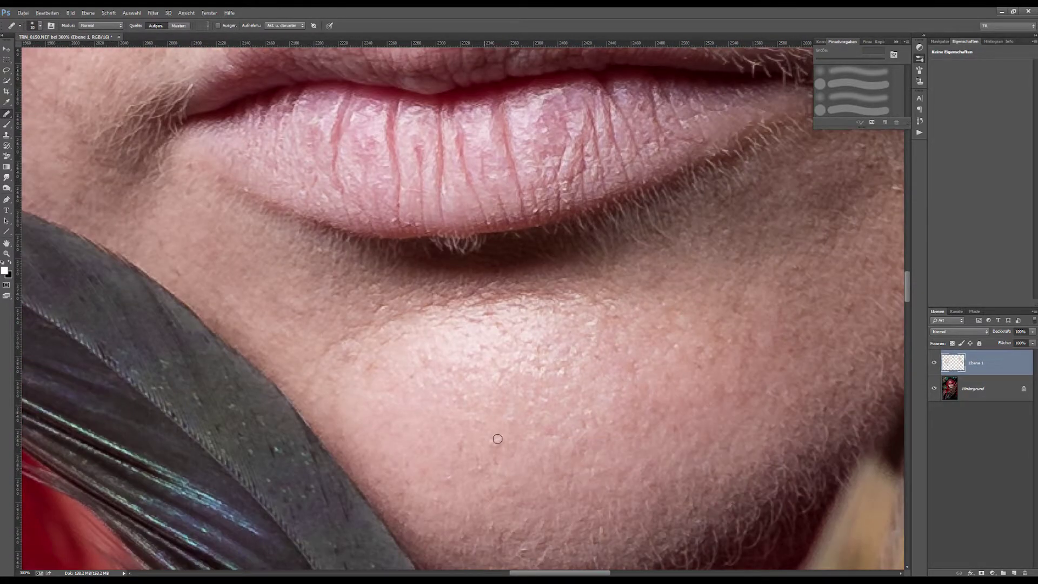
left_click_drag(853, 223, 669, 326)
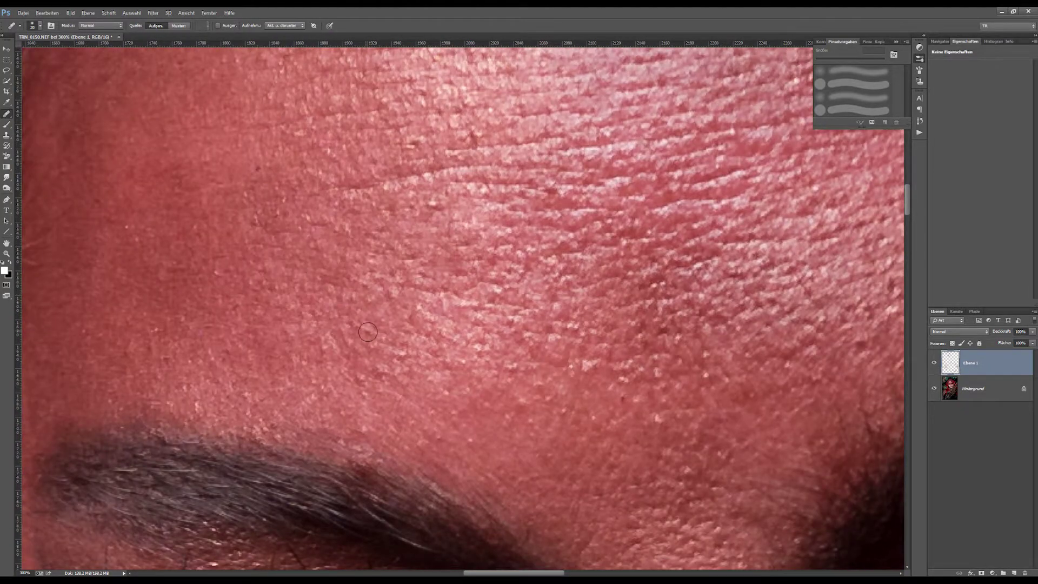
key("ctrl+minus")
key("ctrl+minus")
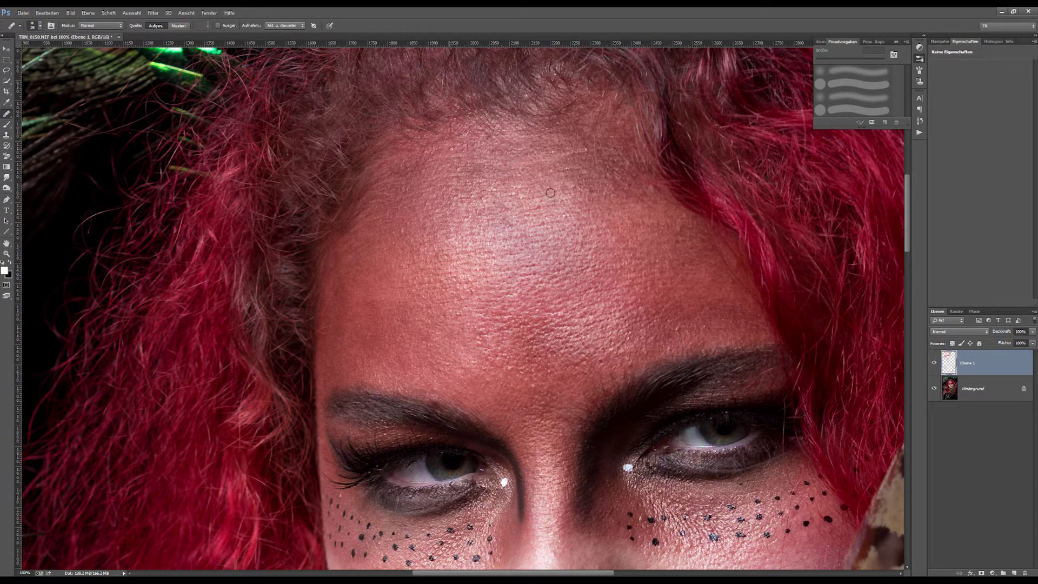
key("ctrl+minus")
key("ctrl+minus")
key("ctrl+minus")
key("ctrl+minus")
key("ctrl+alt+shift+e")
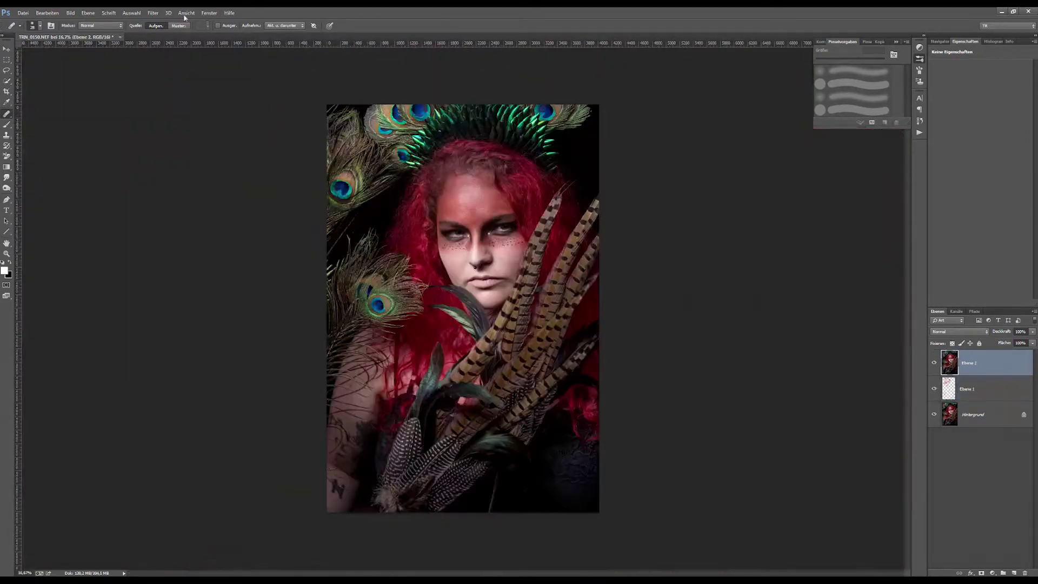
Apply a Liquify reshape to the merged Ebene 2 layer
key("ctrl+shift+x")
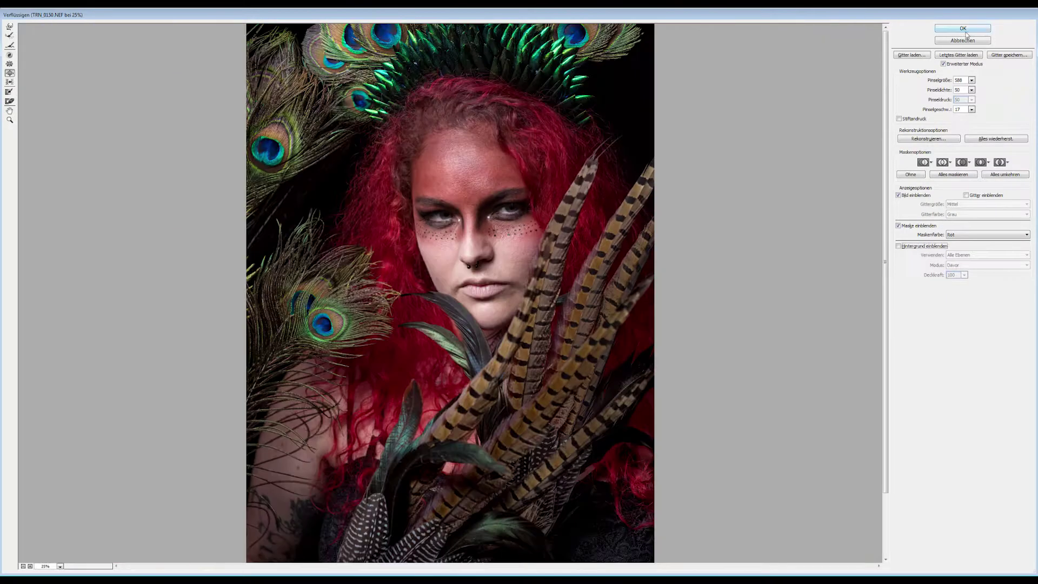
left_click(963, 30)
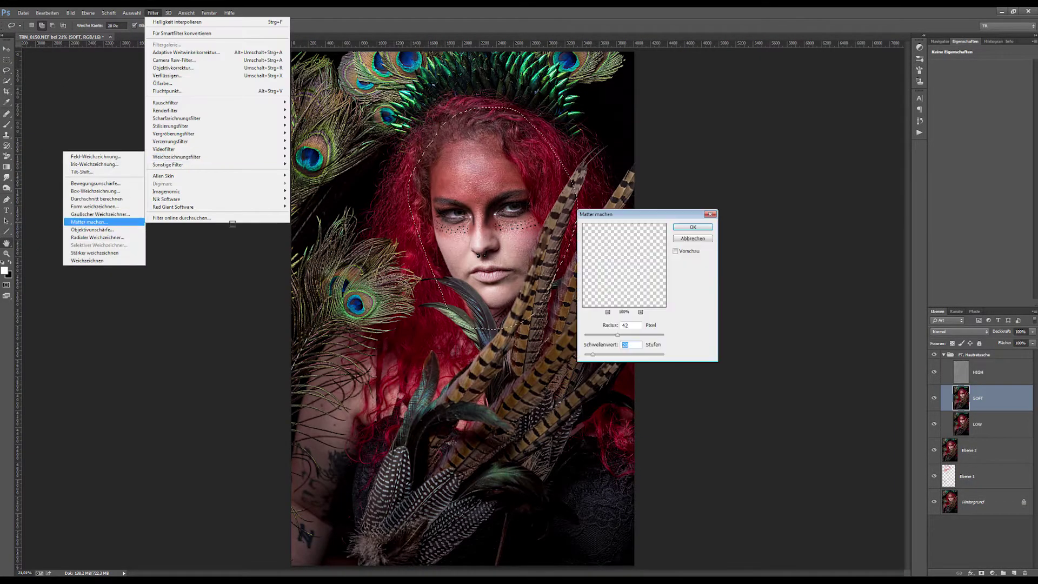
Apply Surface Blur with threshold about 45 to the SOFT layer and view the full face
left_click_drag(592, 354, 610, 337)
left_click(692, 227)
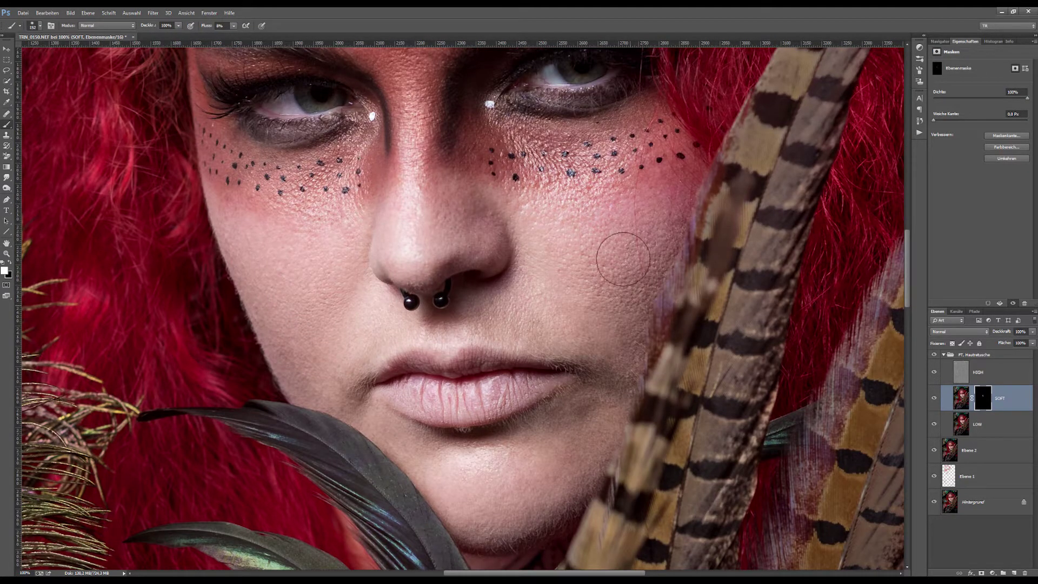
scroll(483, 526, "up", 3)
scroll(482, 526, "up", 3)
scroll(378, 433, "up", 2)
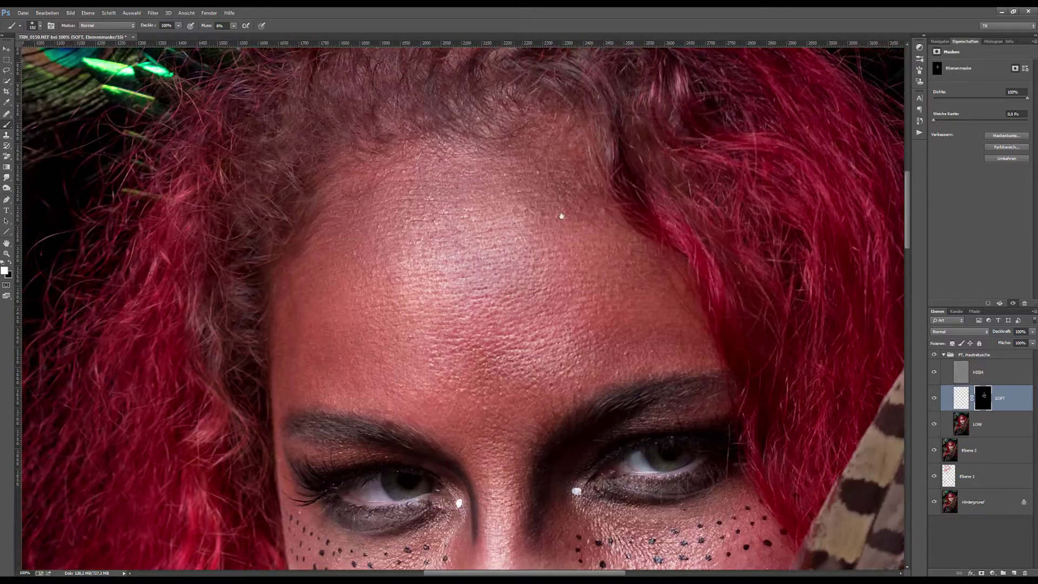
scroll(279, 362, "down", 3)
key("ctrl+0")
Retouch the LOW and HIGH layers around the lips and cheek
scroll(528, 438, "up", 4)
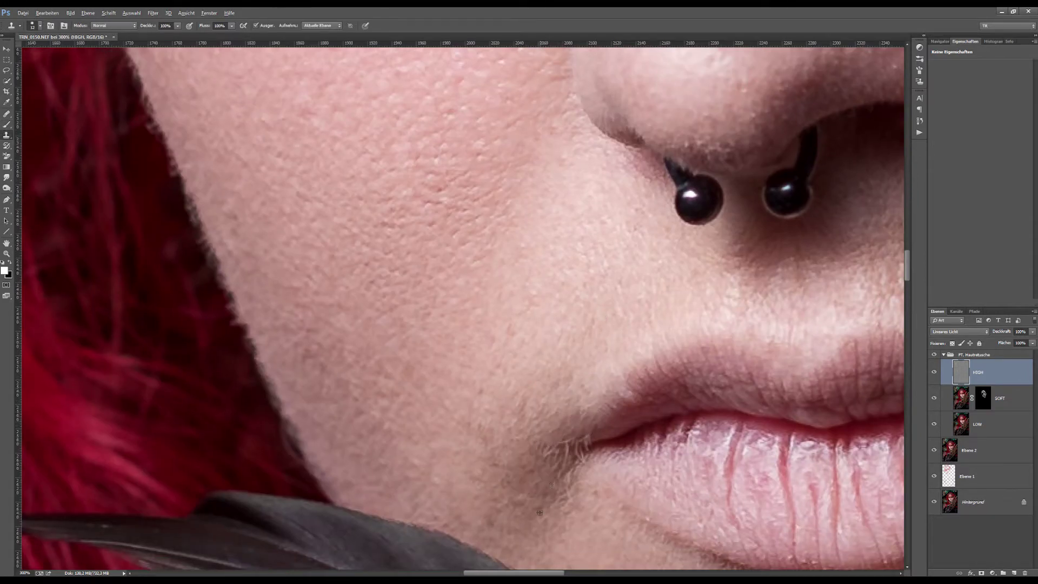
scroll(574, 430, "down", 3)
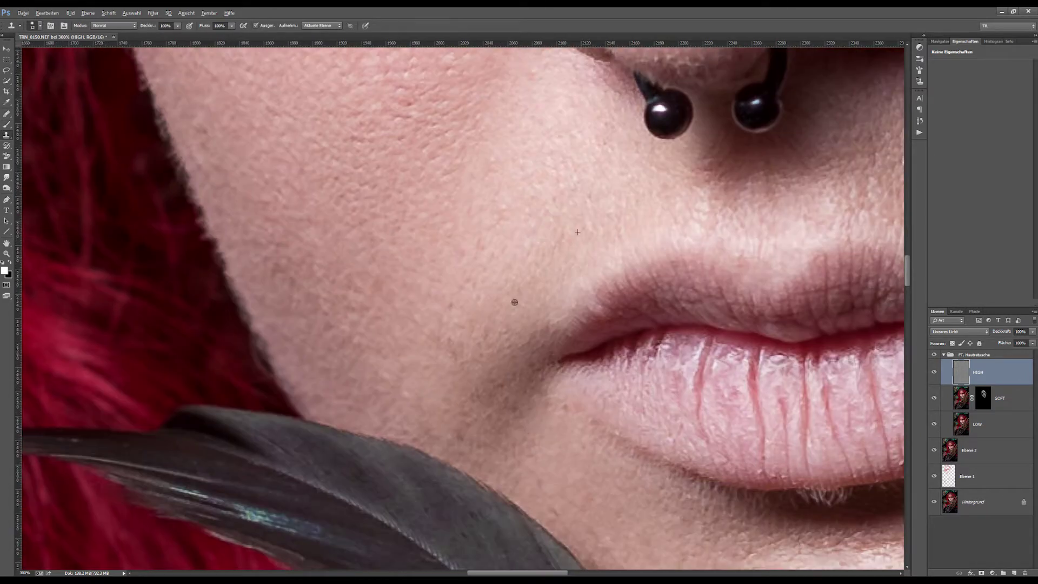
scroll(501, 249, "right", 3)
scroll(484, 473, "right", 4)
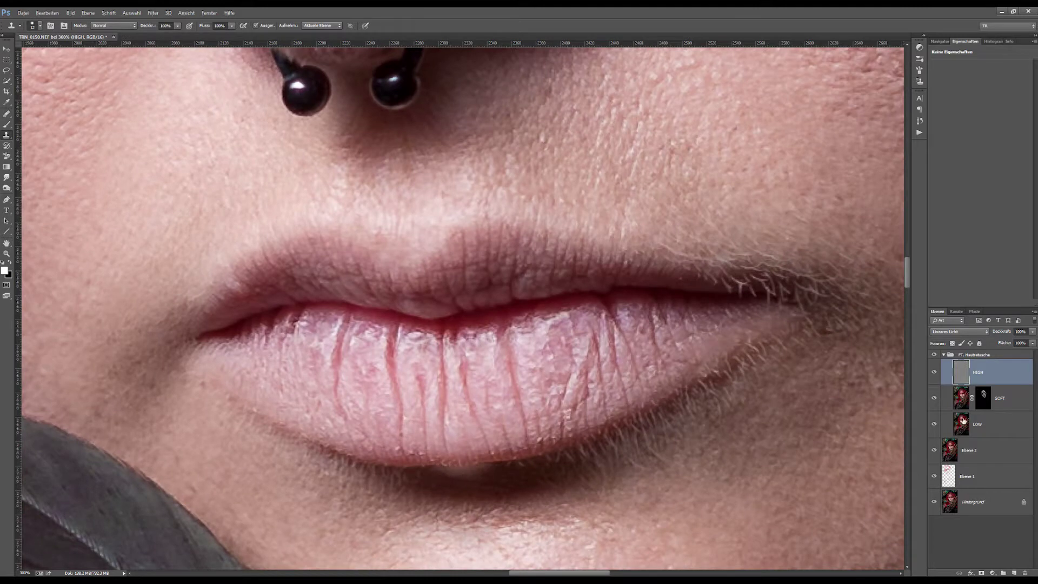
left_click(963, 422)
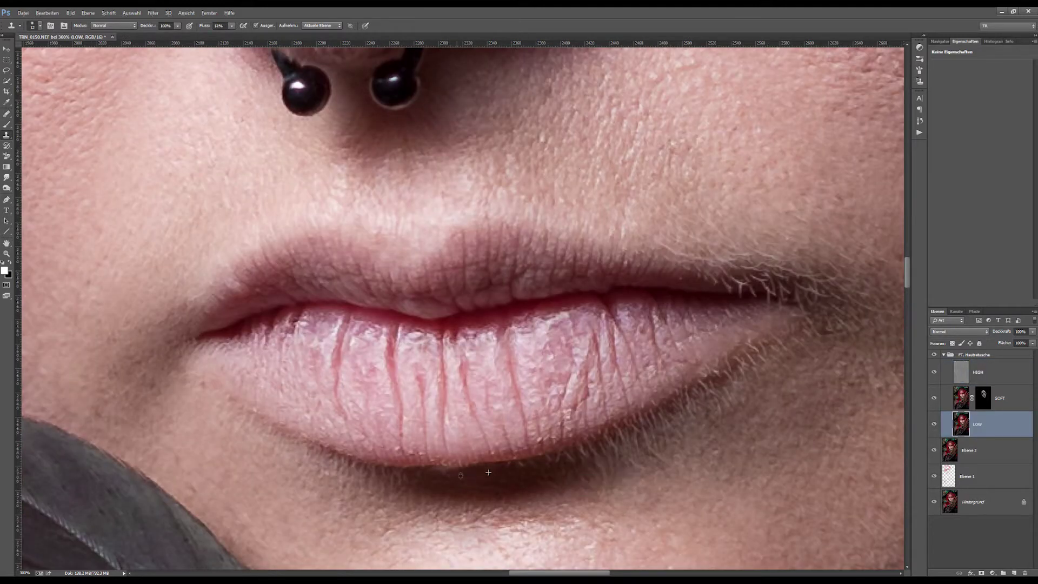
left_click(962, 375)
scroll(479, 244, "right", 3)
scroll(478, 243, "up", 1)
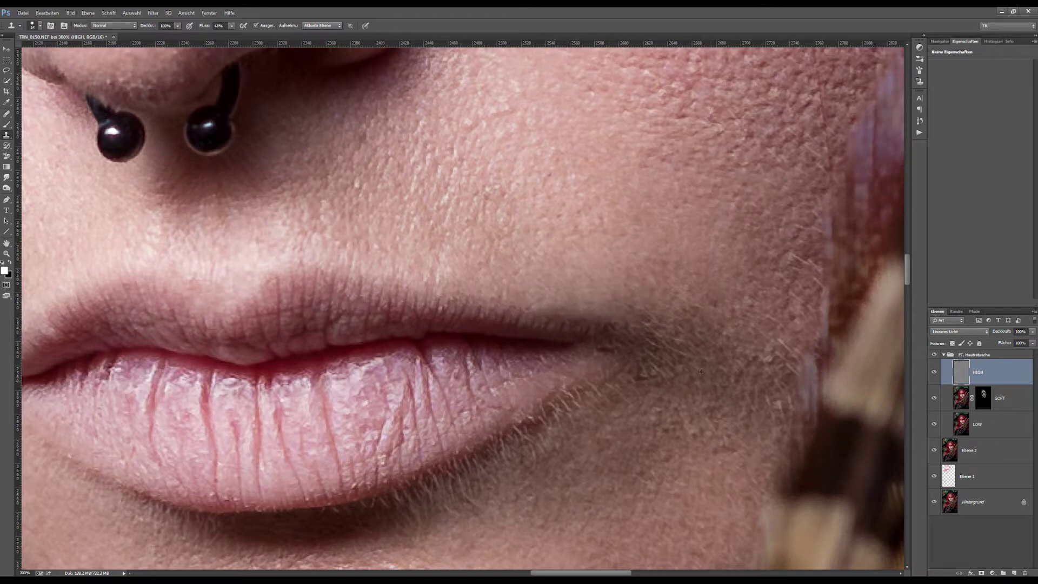
scroll(671, 379, "up", 2)
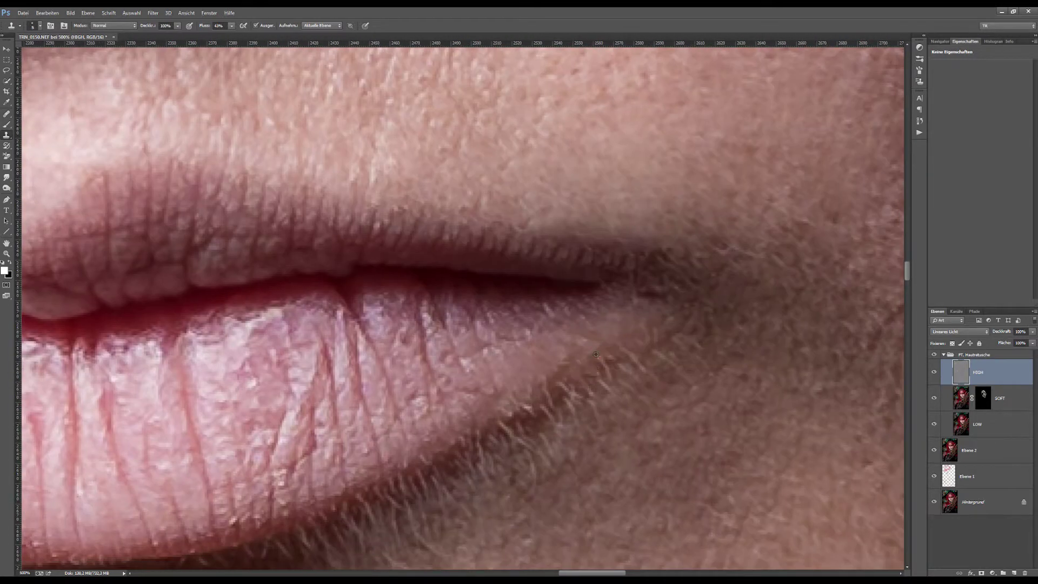
scroll(573, 409, "down", 1)
scroll(631, 280, "down", 1)
scroll(460, 255, "down", 2)
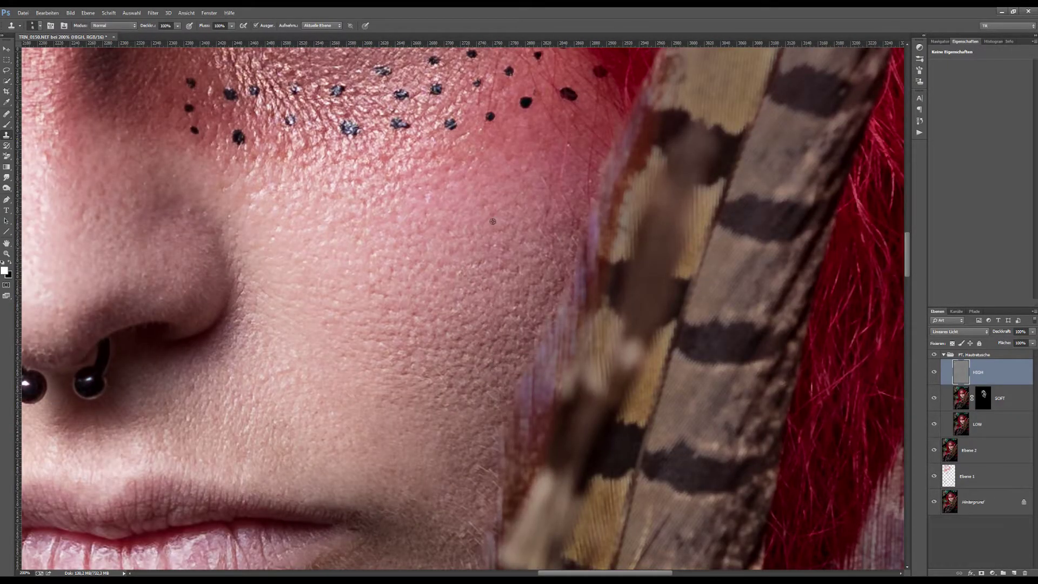
scroll(465, 282, "up", 5)
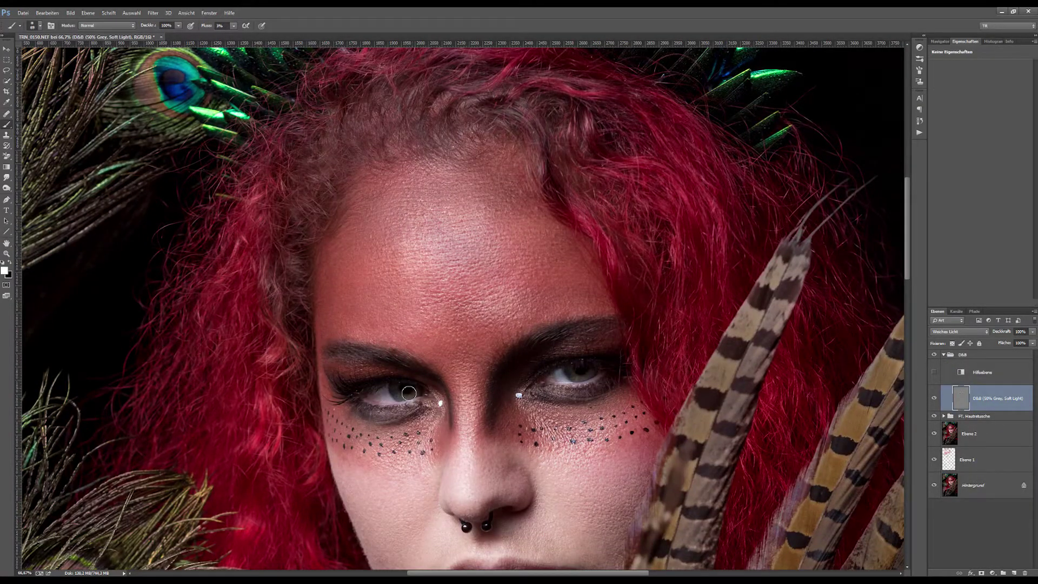
Dodge and burn around the eyes on the D&B layer, alternating white and black at 9% flow
scroll(409, 393, "up", 2)
key("x")
left_click_drag(865, 283, 514, 280)
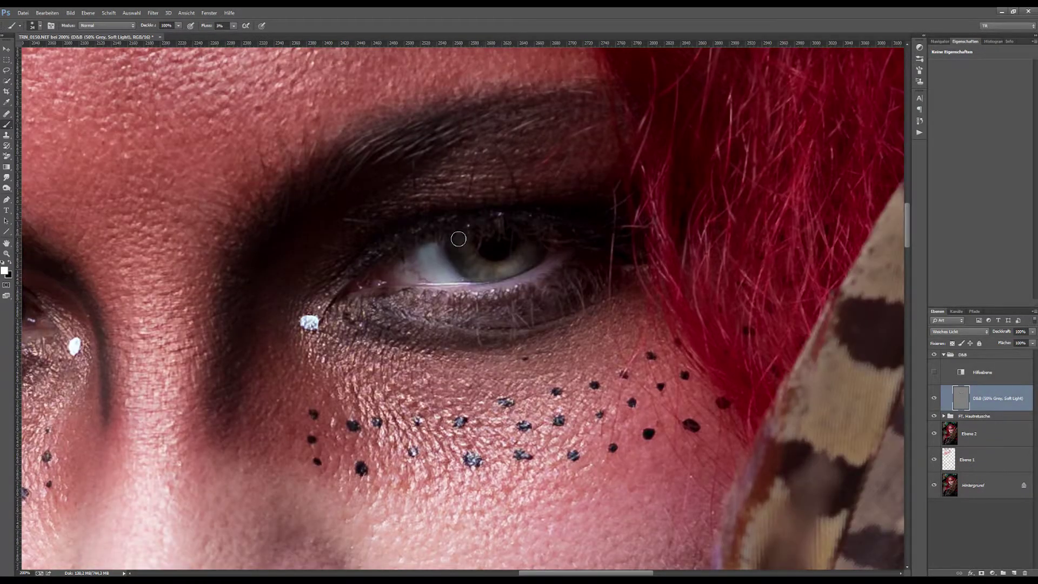
scroll(610, 227, "down", 3)
key("x")
scroll(269, 331, "down", 2)
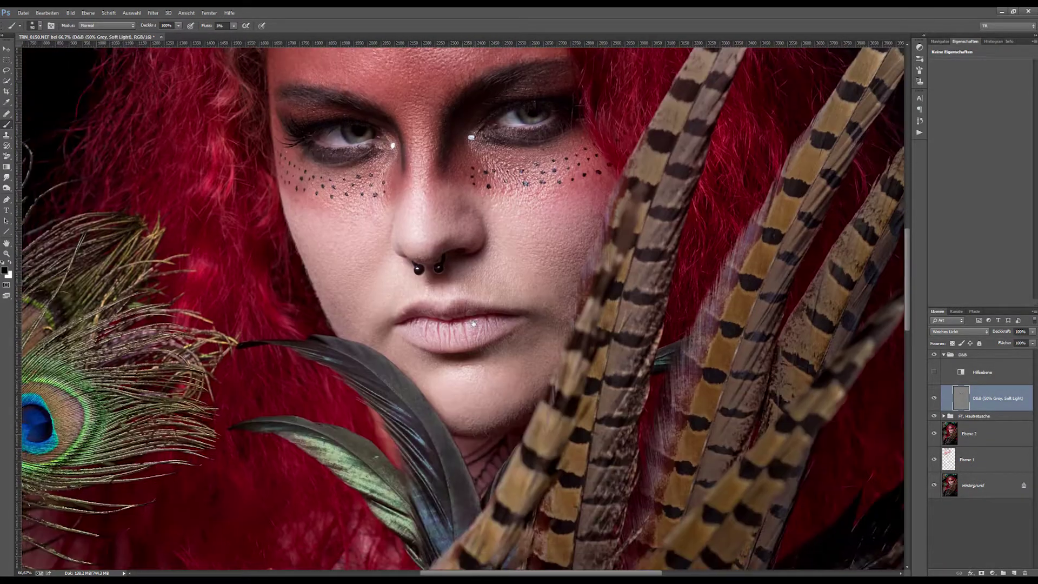
scroll(269, 331, "down", 3)
left_click_drag(203, 28, 210, 28)
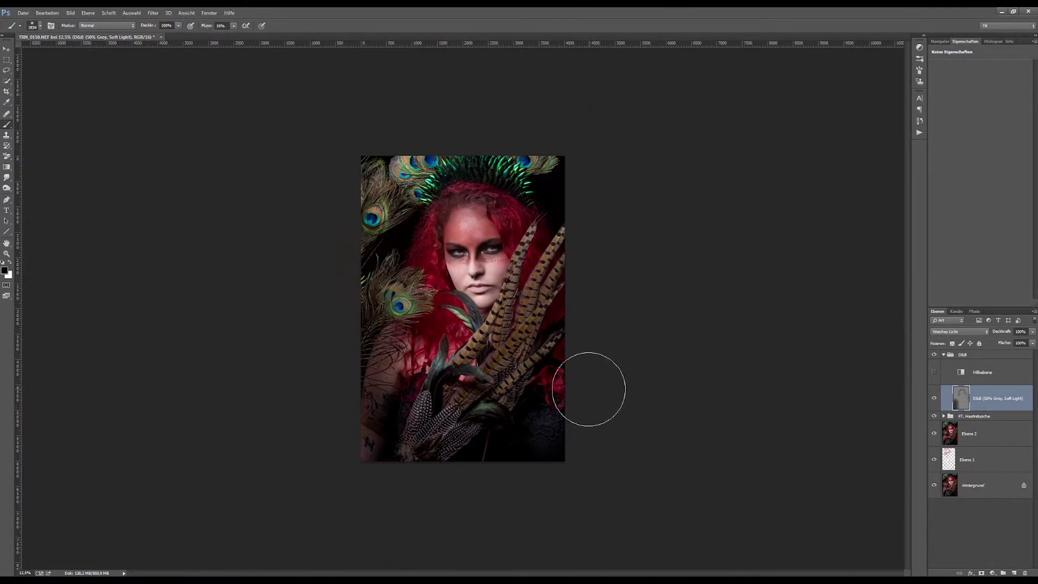
scroll(394, 448, "up", 3)
key("x")
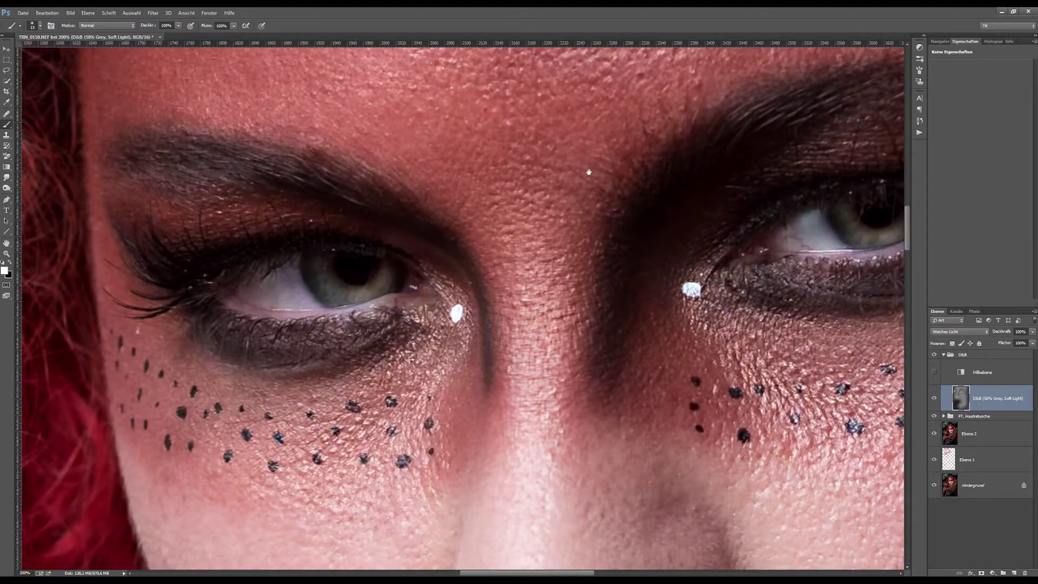
left_click_drag(589, 172, 716, 147)
key("x")
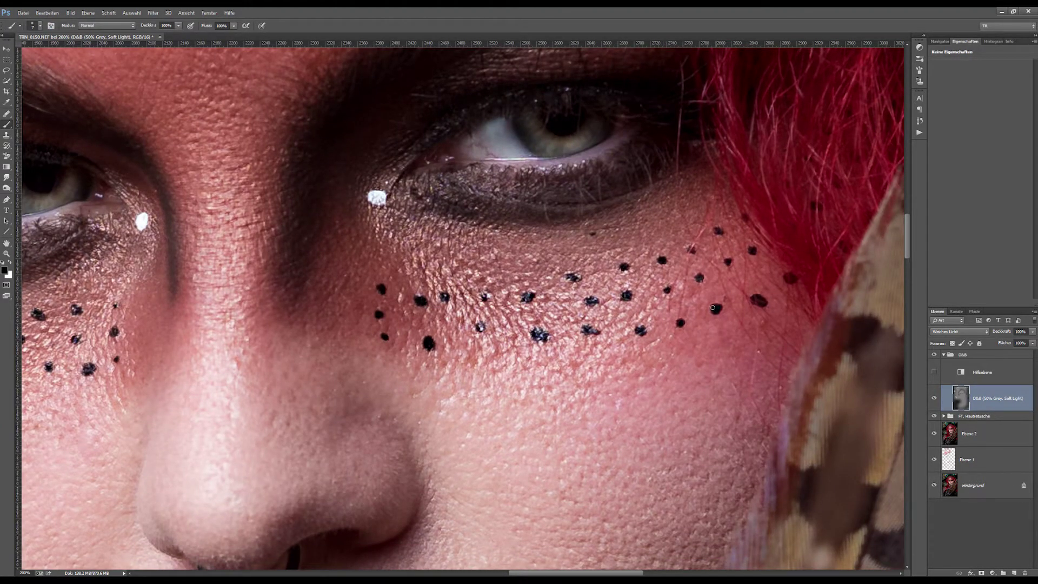
Enlarge the brush to about 411 px and inspect the top feathers at 100%
key("ctrl+0")
key("ctrl+plus")
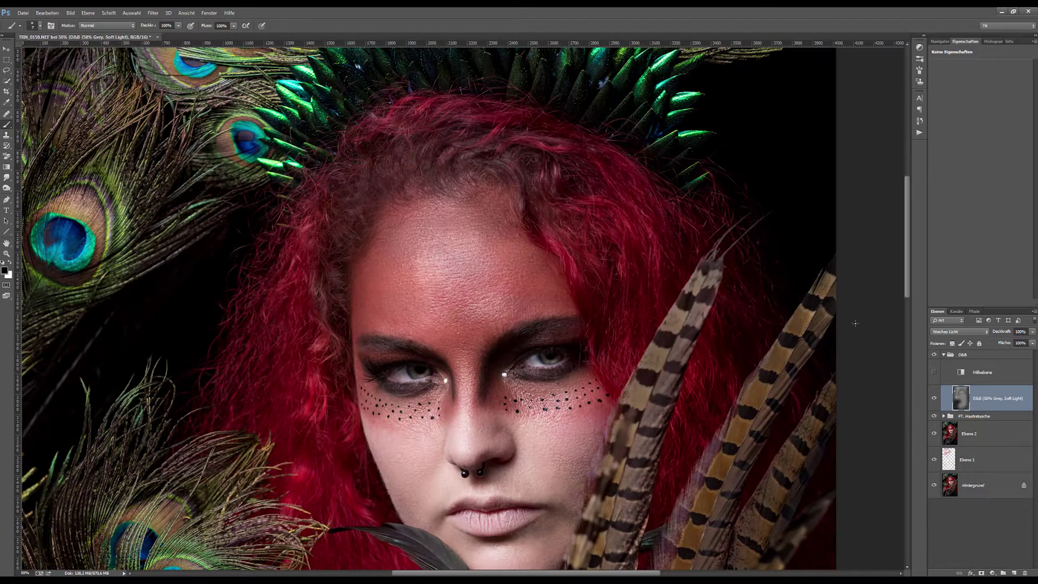
key("bracketright")
key("bracketright")
key("bracketright")
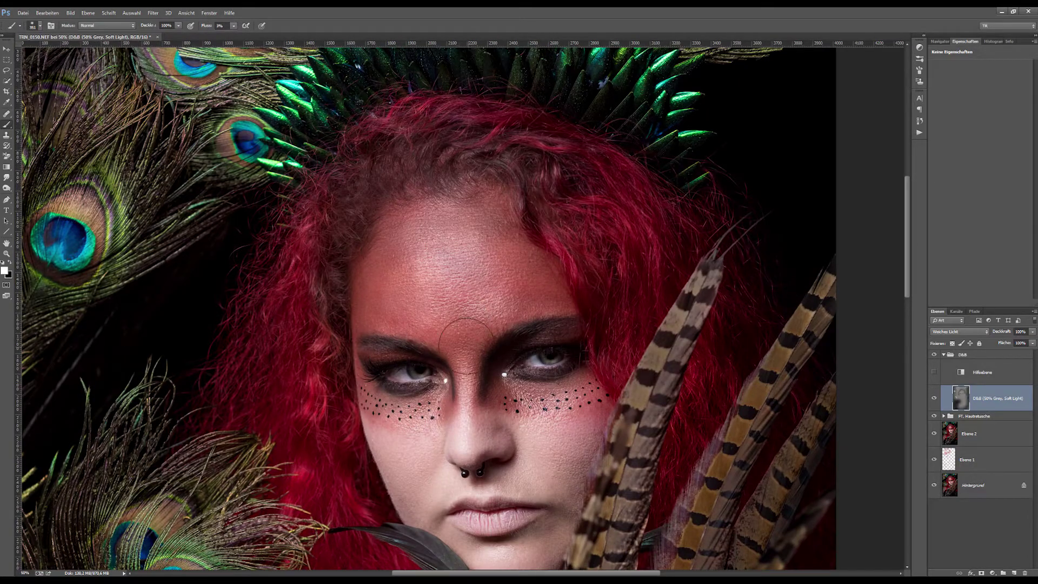
key("ctrl+1")
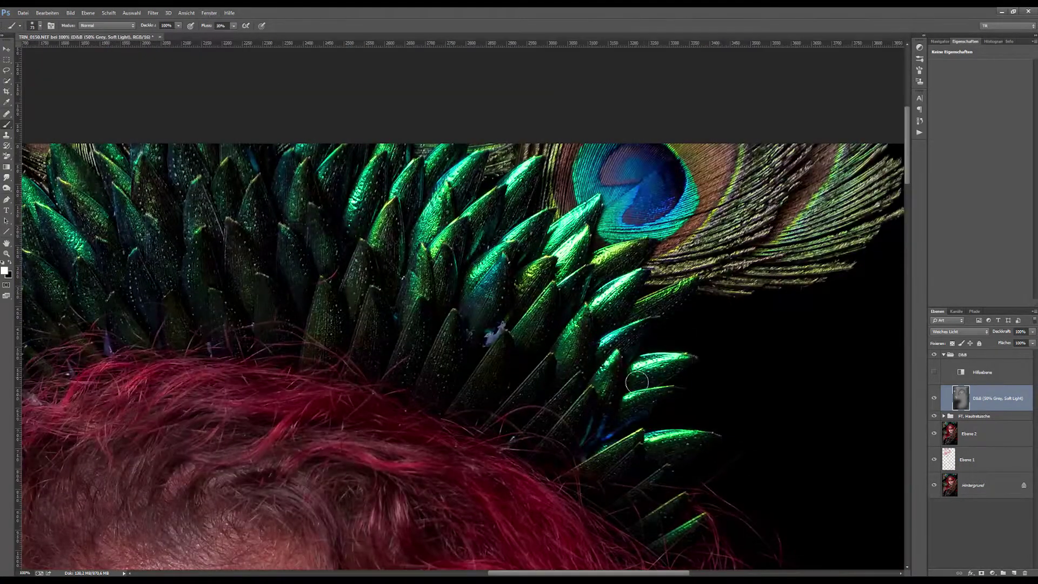
scroll(481, 207, "left", 5)
scroll(294, 274, "left", 5)
Add a Gradient Map adjustment layer, trying presets and settling on the cyan gradient
key("ctrl+0")
left_click(992, 573)
left_click(962, 436)
left_click(976, 68)
left_click(723, 189)
left_click(770, 183)
left_click(827, 173)
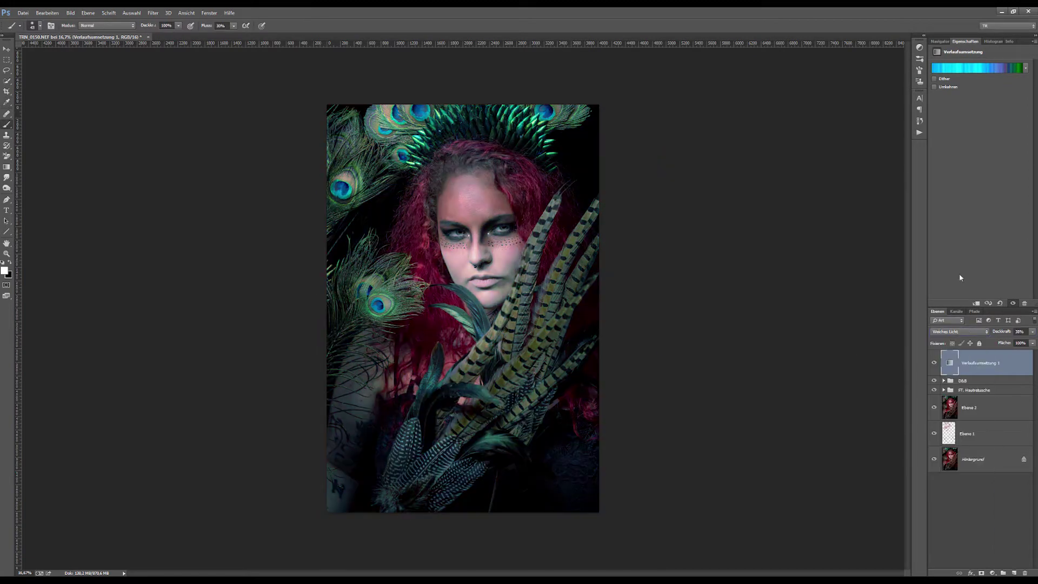
Change the gradient map to a black-to-red preset with a new end-stop colour
left_click(977, 68)
left_click(783, 183)
left_click(757, 209)
double_click(840, 296)
left_click_drag(740, 309, 737, 352)
left_click(842, 309)
left_click(828, 173)
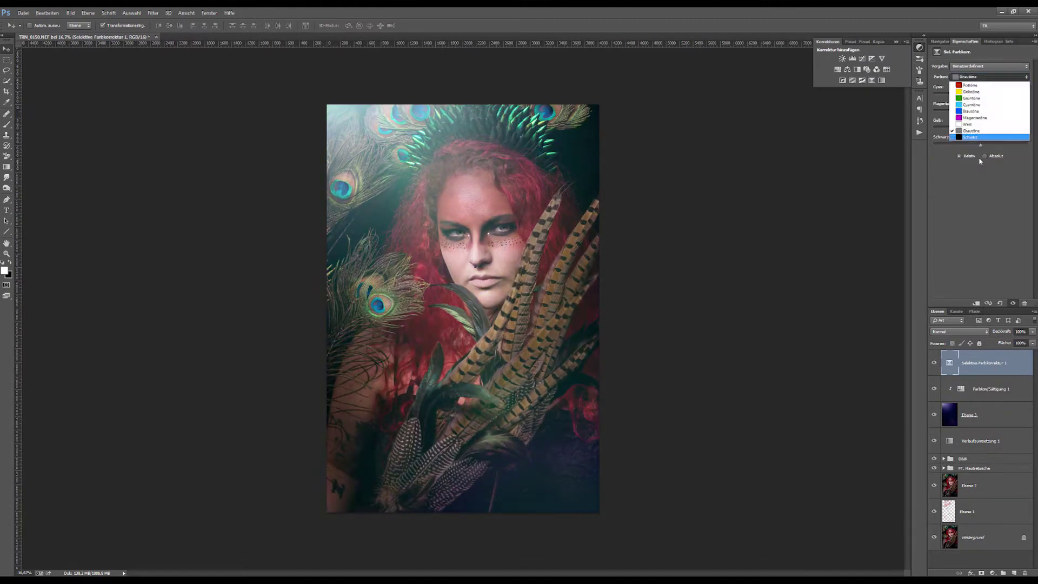
Push the Selective Color whites toward cyan by +36
left_click(990, 77)
left_click(973, 127)
left_click_drag(981, 95, 997, 95)
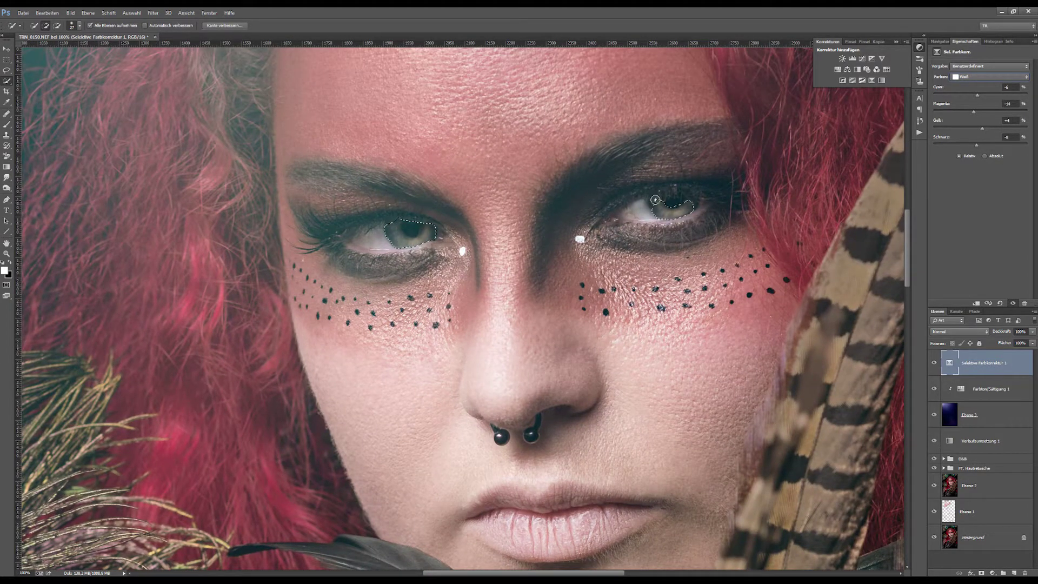
Add a second Gradient Map using the Blue Moon preset with a teal stop
left_click(993, 573)
left_click(968, 552)
left_click(978, 68)
left_click(632, 332)
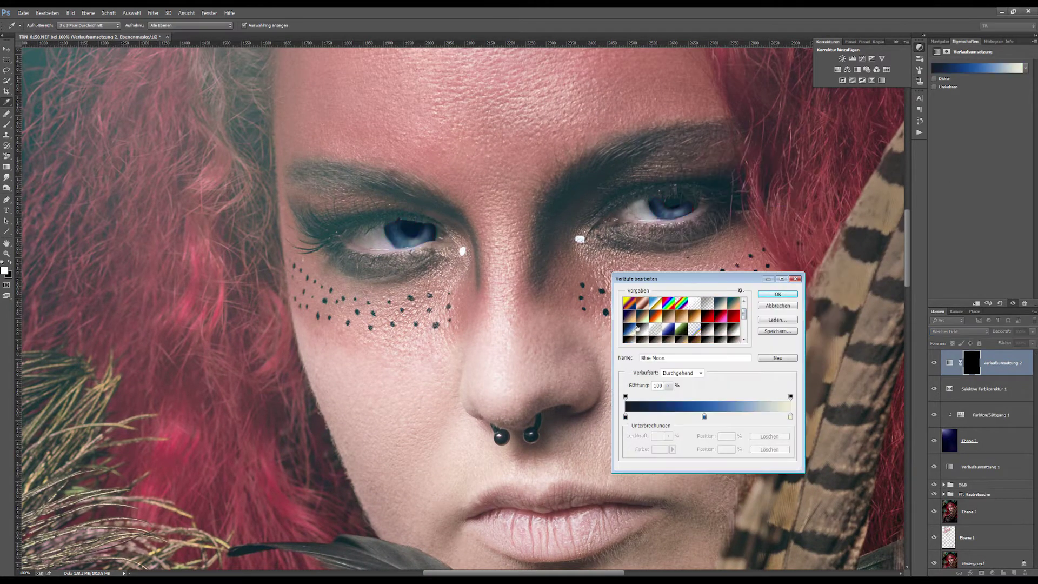
double_click(625, 416)
left_click(756, 368)
left_click(854, 308)
Paint the blue tint into the irises on the gradient map's mask
left_click(778, 293)
key("w")
key("b")
key("x")
scroll(408, 249, "up", 3)
left_click_drag(324, 139, 500, 197)
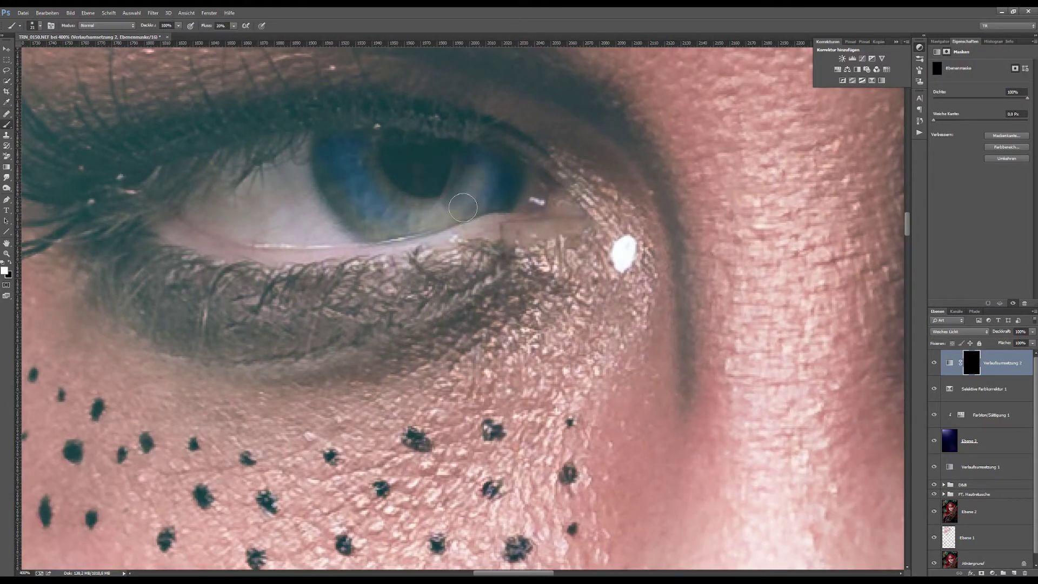
left_click_drag(418, 213, 427, 214)
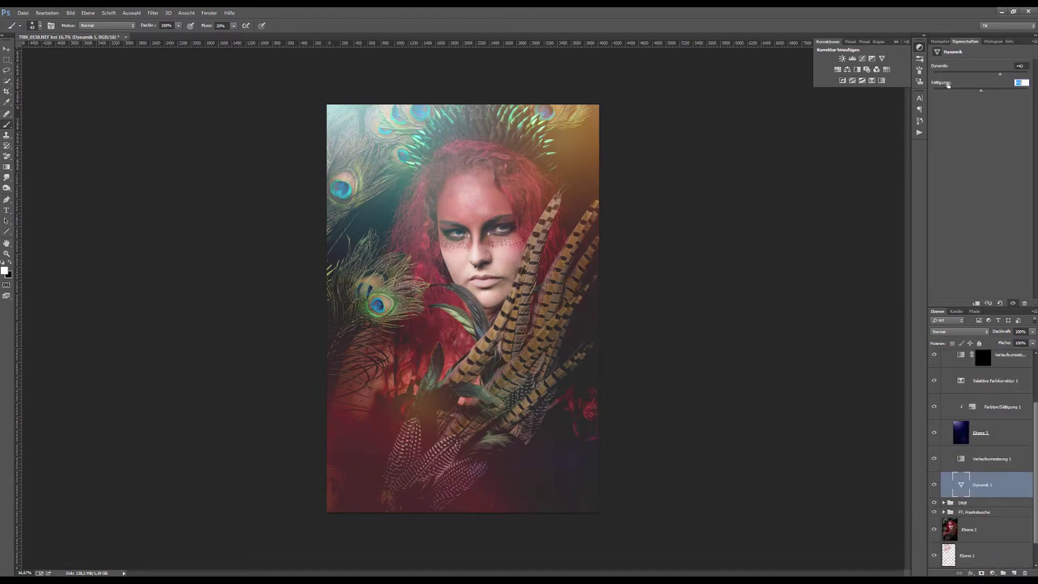
scroll(979, 459, "up", 3)
Collapse the Look group, set Soft Light blending, and delete a trial Selective Color layer
left_click(983, 423)
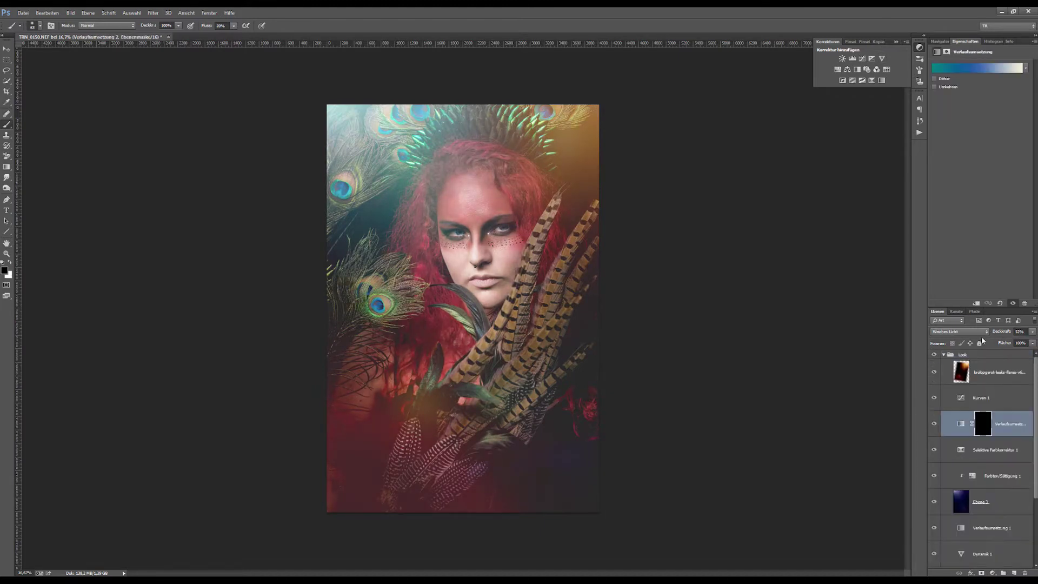
left_click(944, 355)
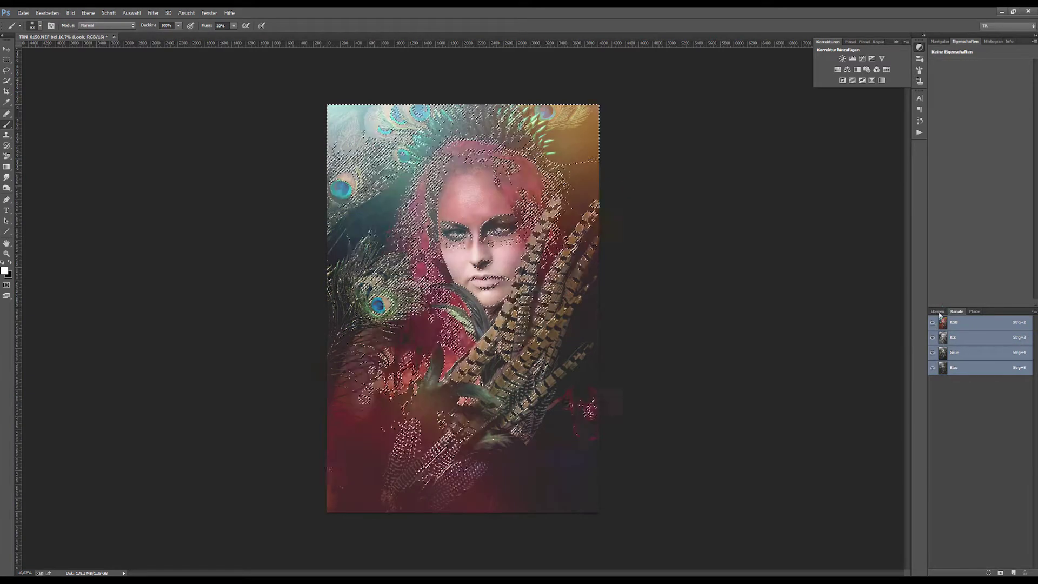
key("shift+alt+f")
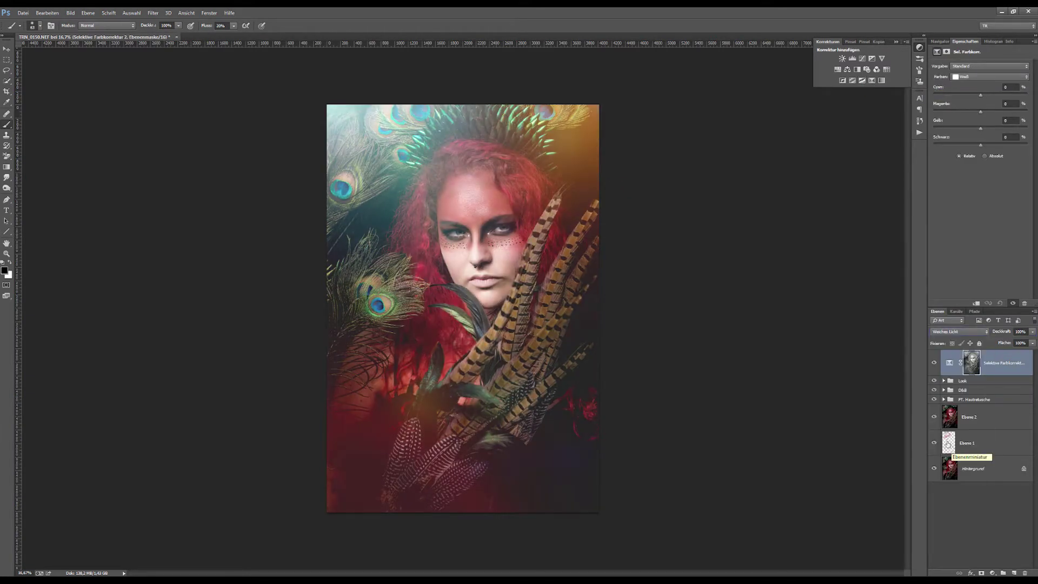
left_click(989, 76)
left_click(973, 138)
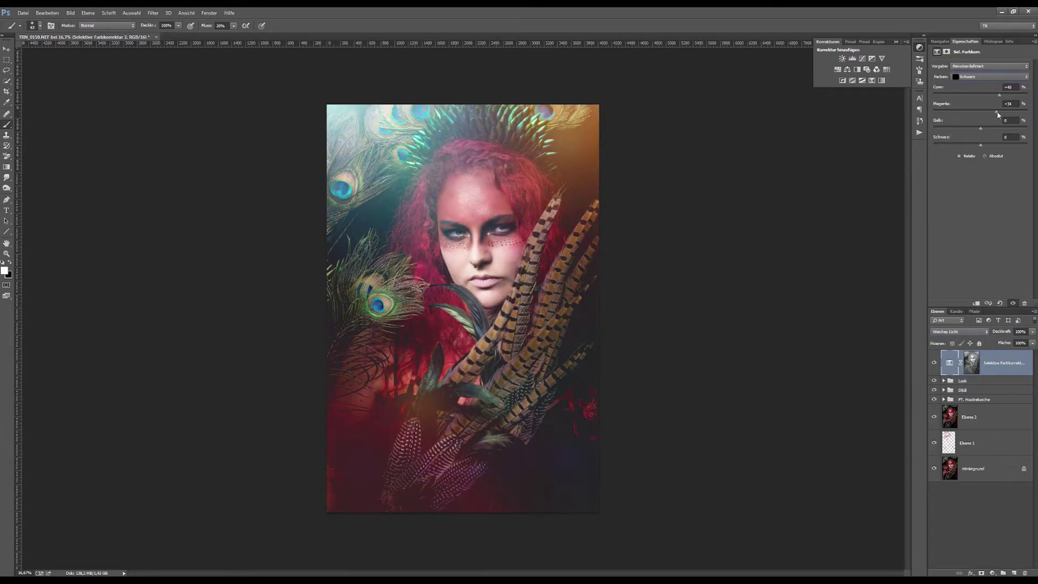
key("Delete")
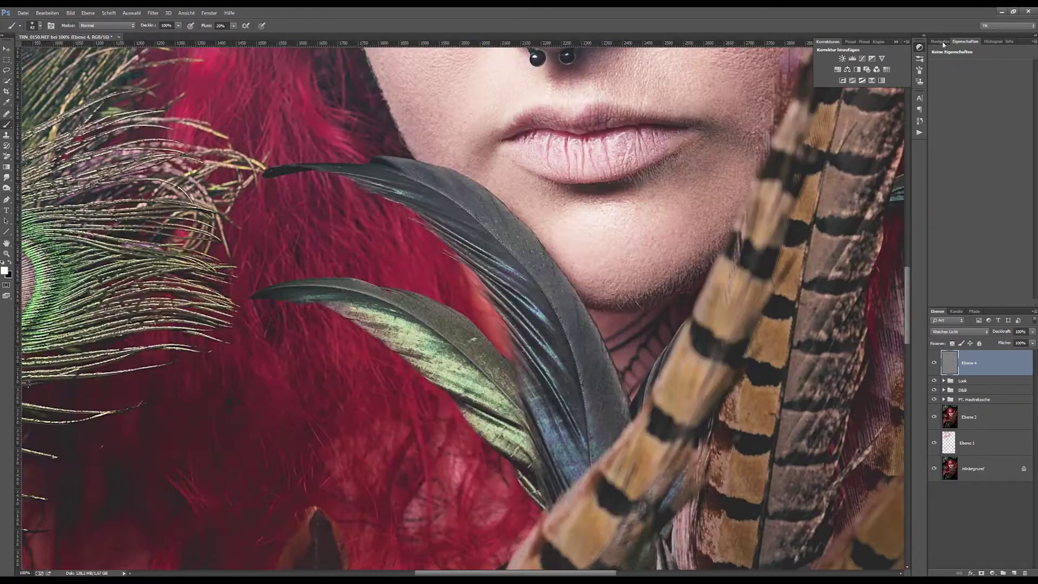
High-pass Ebene 4, then stamp a new Ebene 5, high-pass it and move it below Ebene 4
left_click(939, 41)
key("ctrl+0")
key("ctrl+shift+alt+e")
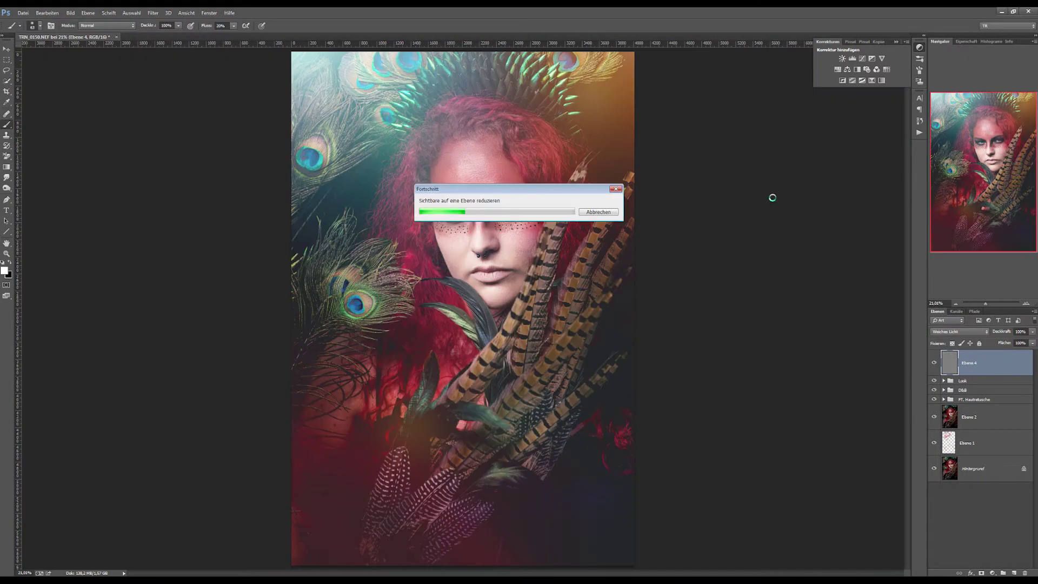
left_click(959, 332)
left_click(153, 13)
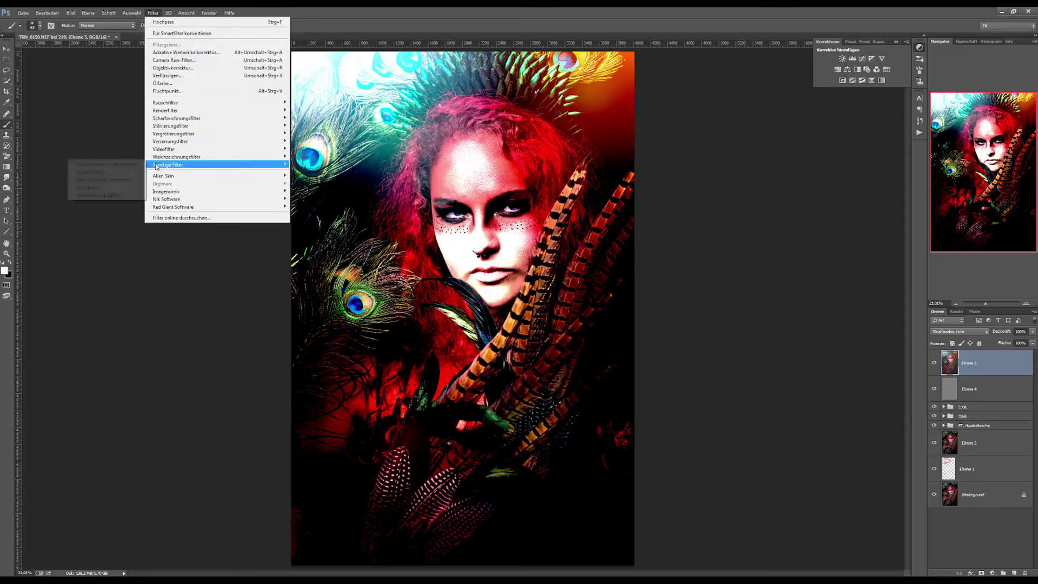
key("Return")
key("ctrl+bracketleft")
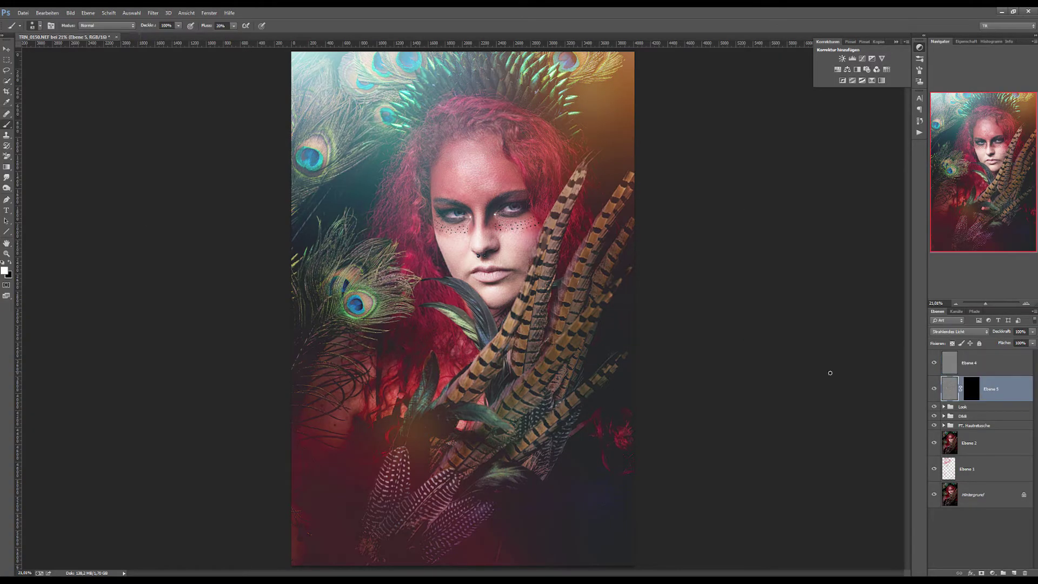
Paint white through Ebene 5's black mask with a soft, resized brush
key("b")
left_click(873, 86)
left_click_drag(395, 90, 359, 147)
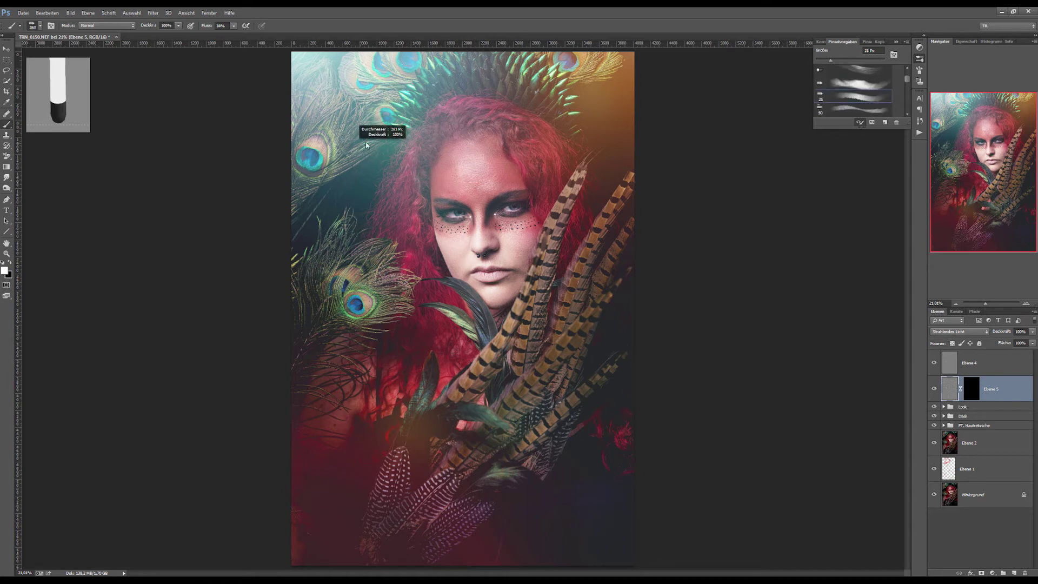
left_click(972, 389)
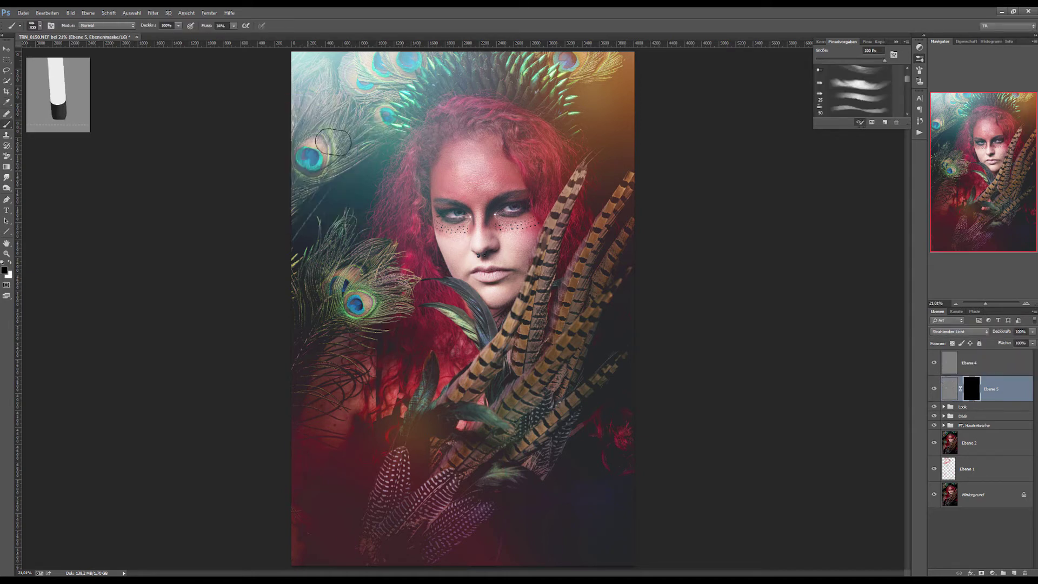
key("period")
key("period")
key("period")
key("x")
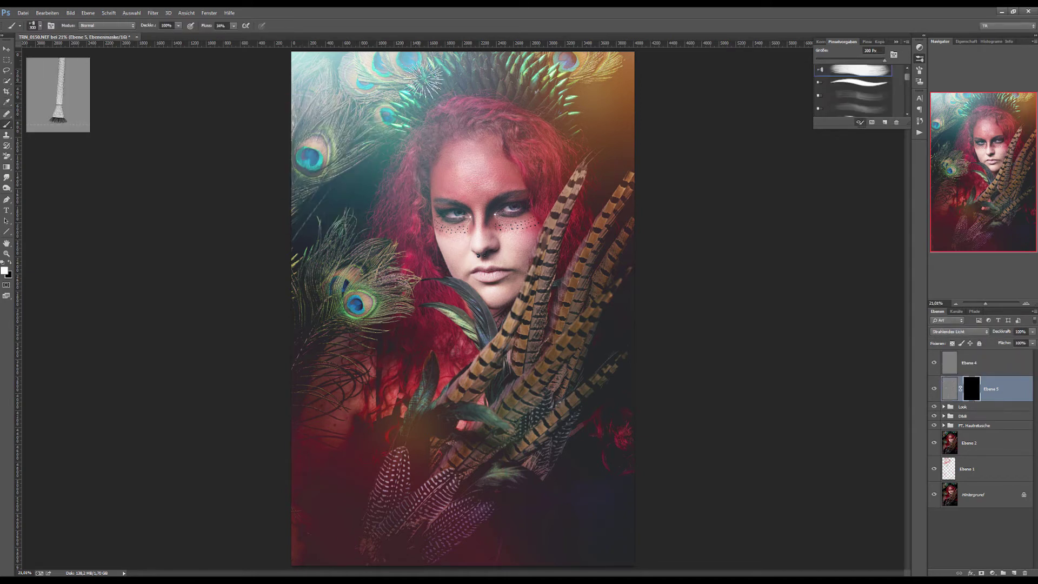
key("comma")
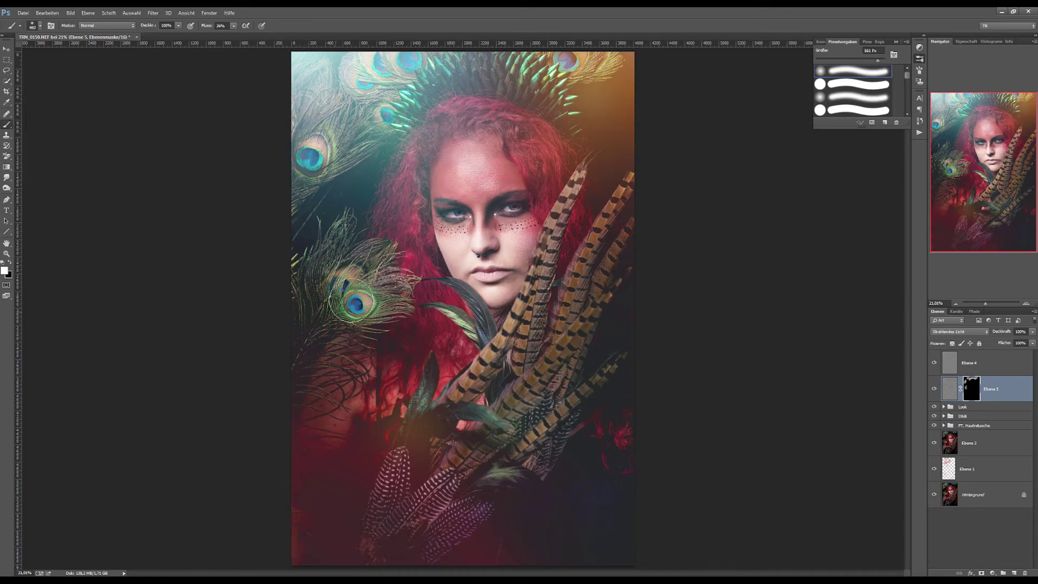
key("ctrl+plus")
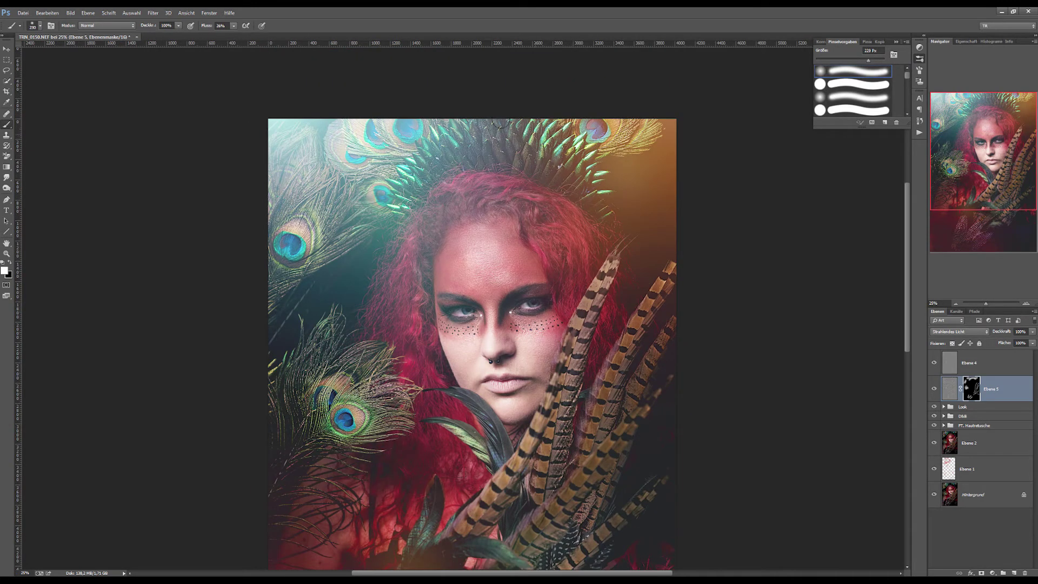
Rename the Ebene 2 layer to 'Verflüssigen'
double_click(969, 400)
type("Verflüssigen")
key("Tab")
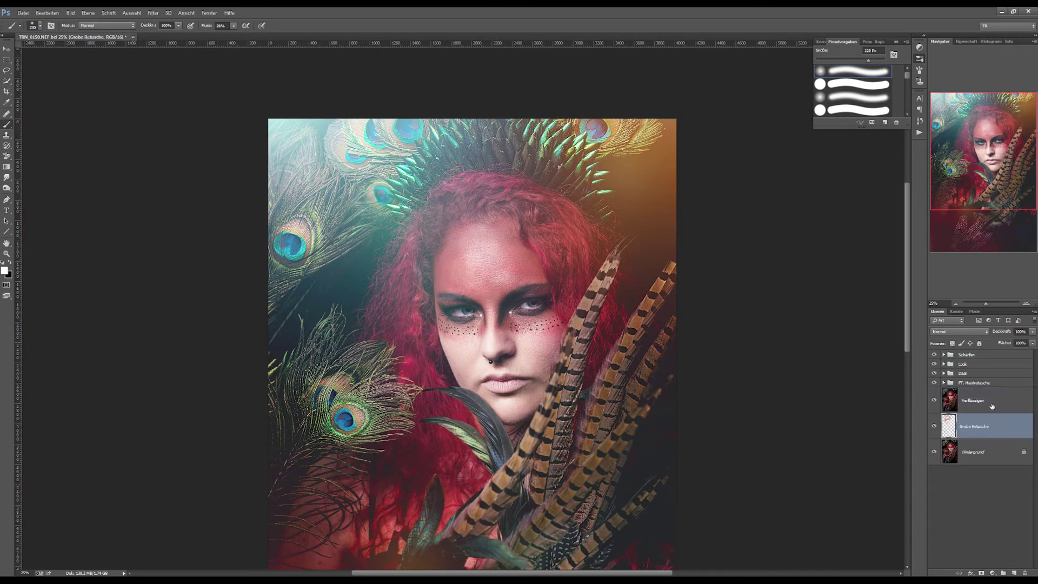